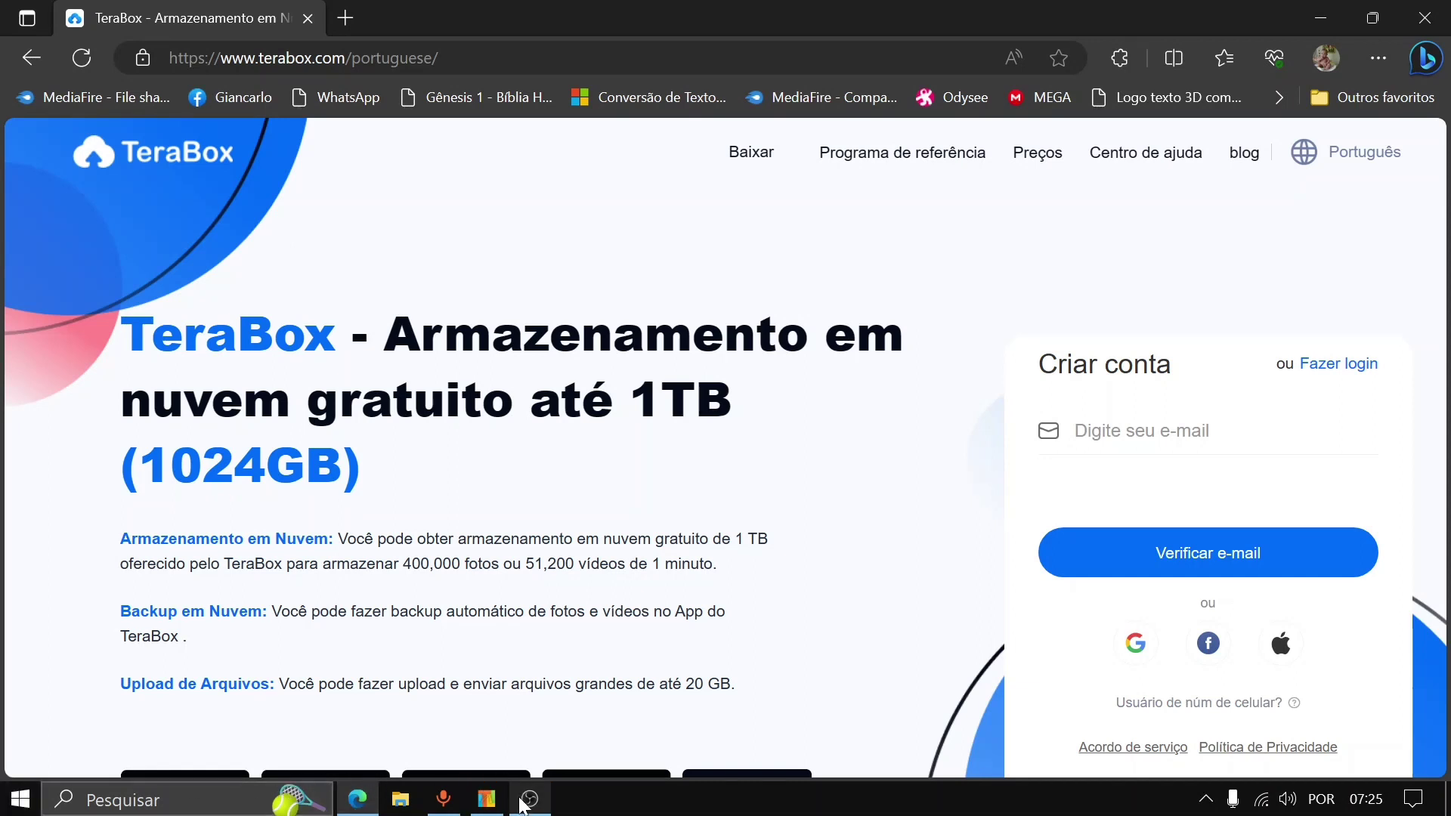
Switch to NTLite and look over the update tools and the driver integration page for the loaded Windows 7 image.
click(489, 800)
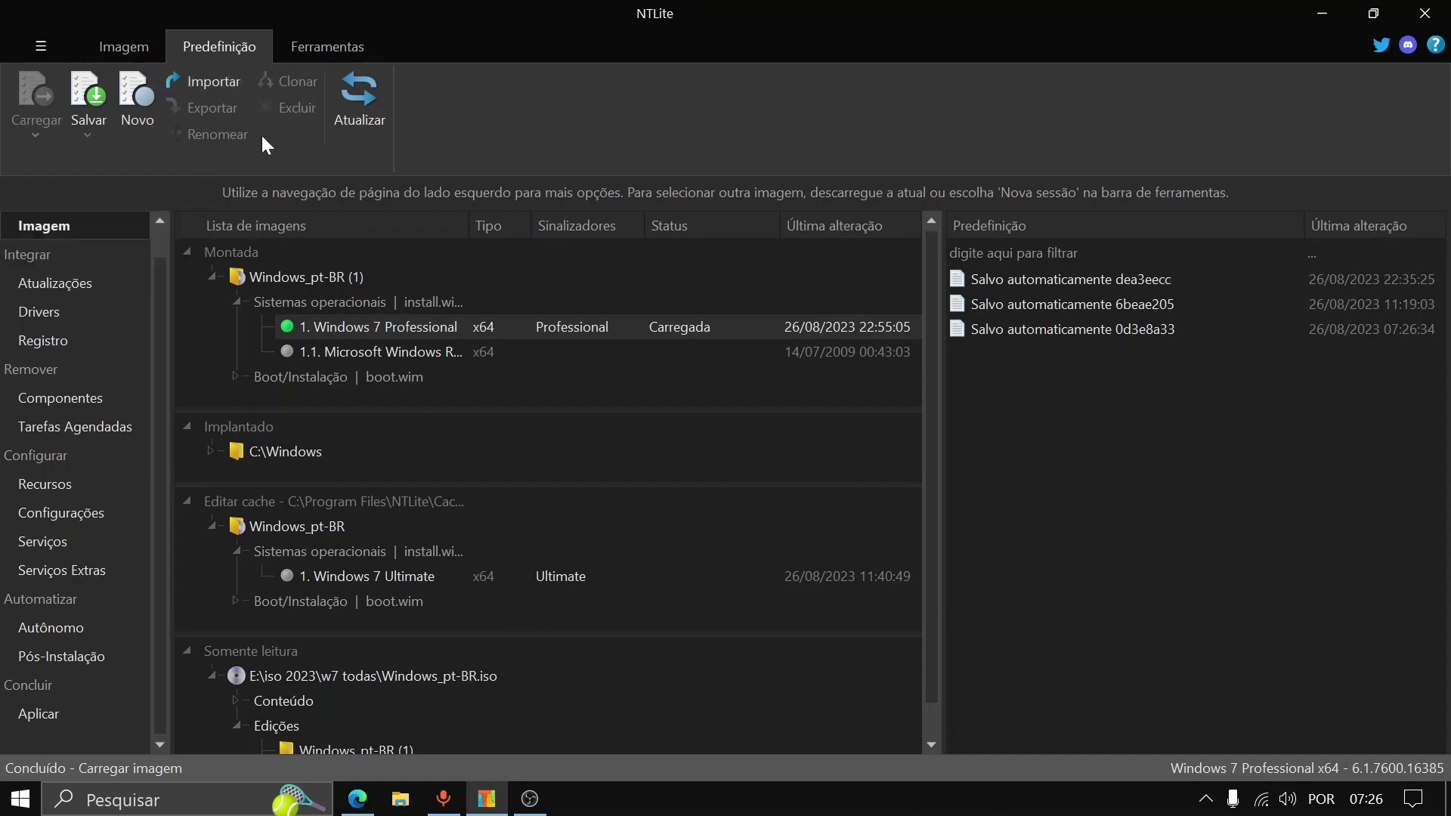
click(337, 33)
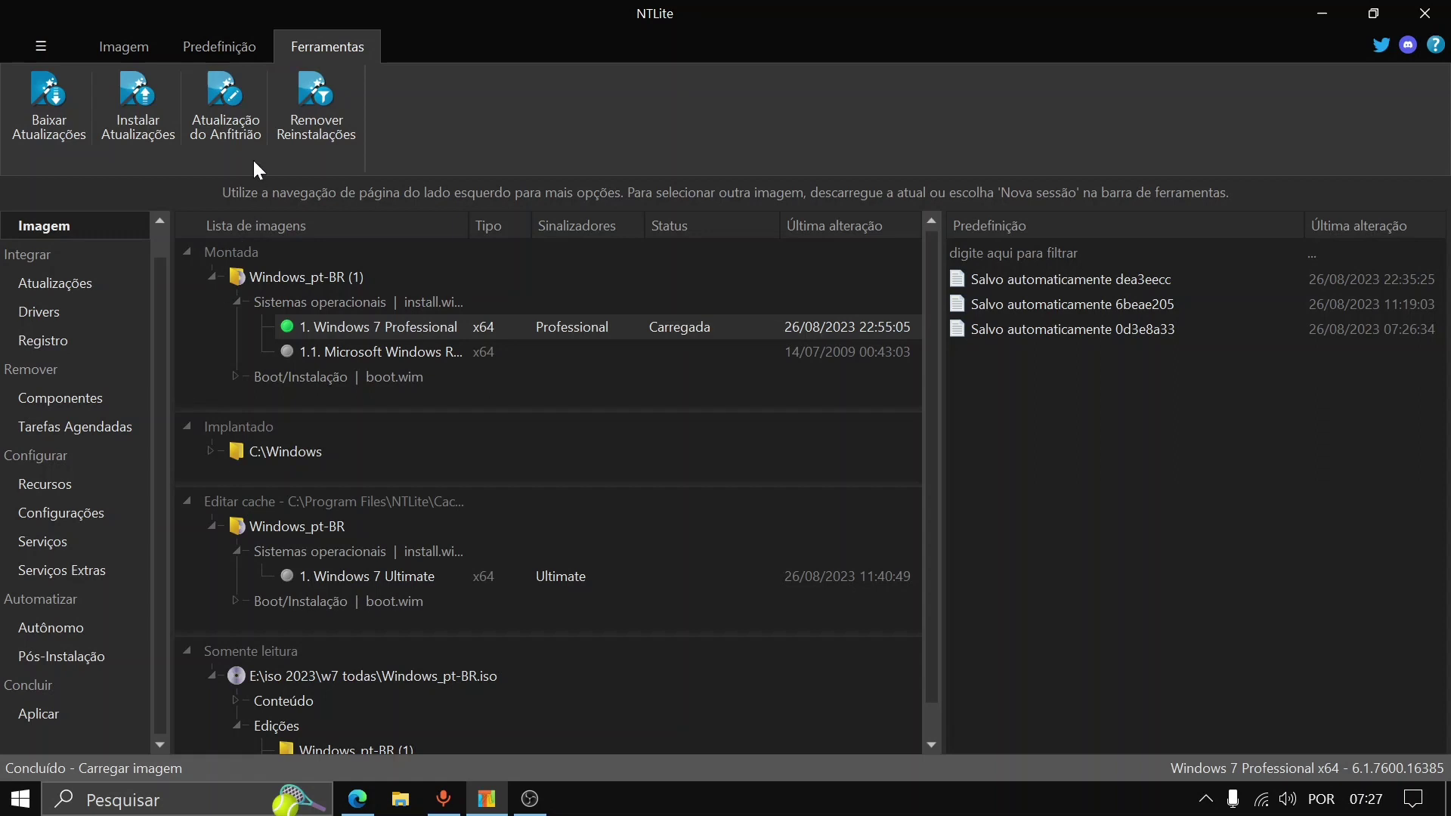
click(58, 310)
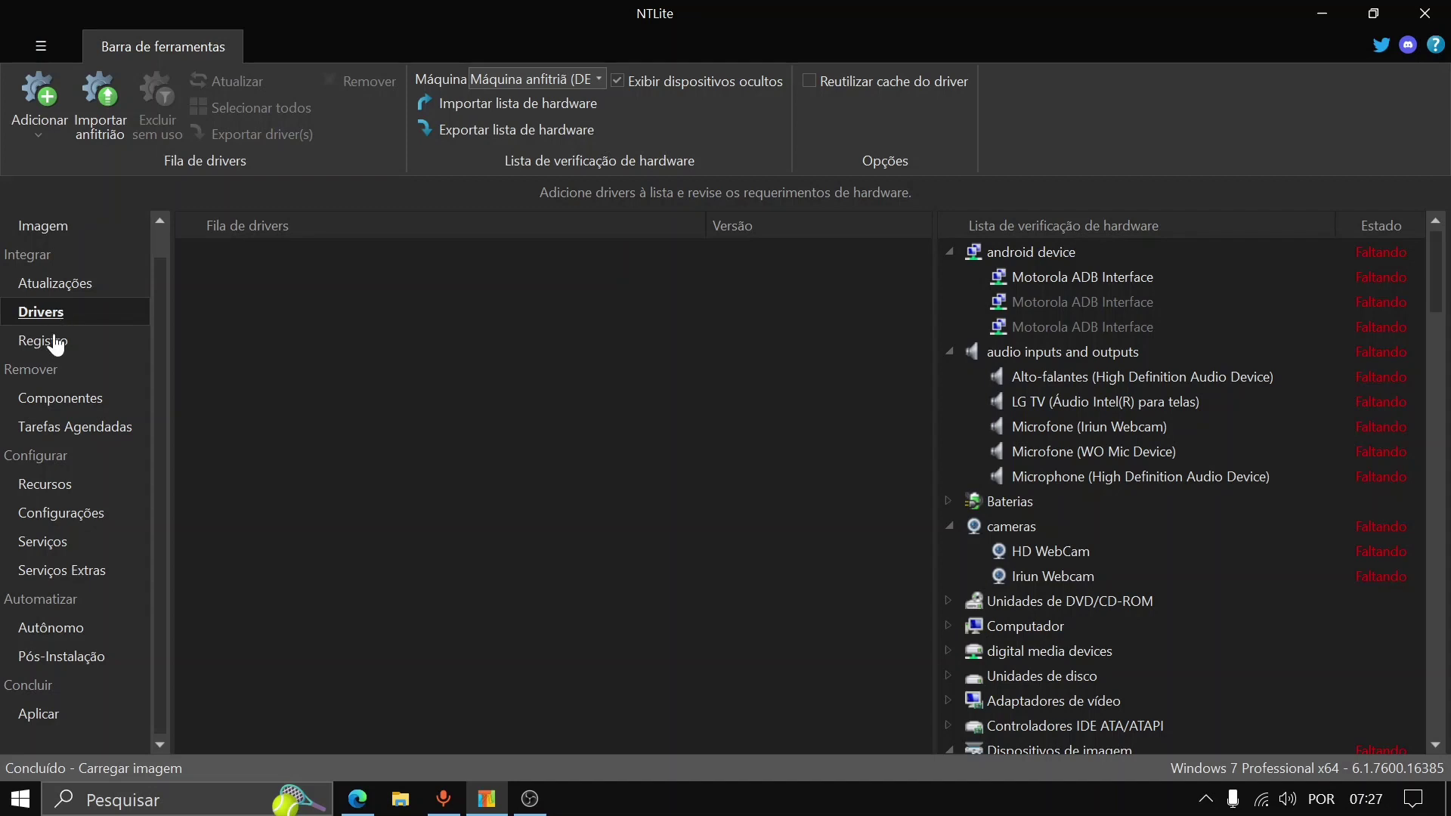
Examine the removable components, including the Comunicação Remota e Privacidade group, and the scheduled tasks list.
click(71, 401)
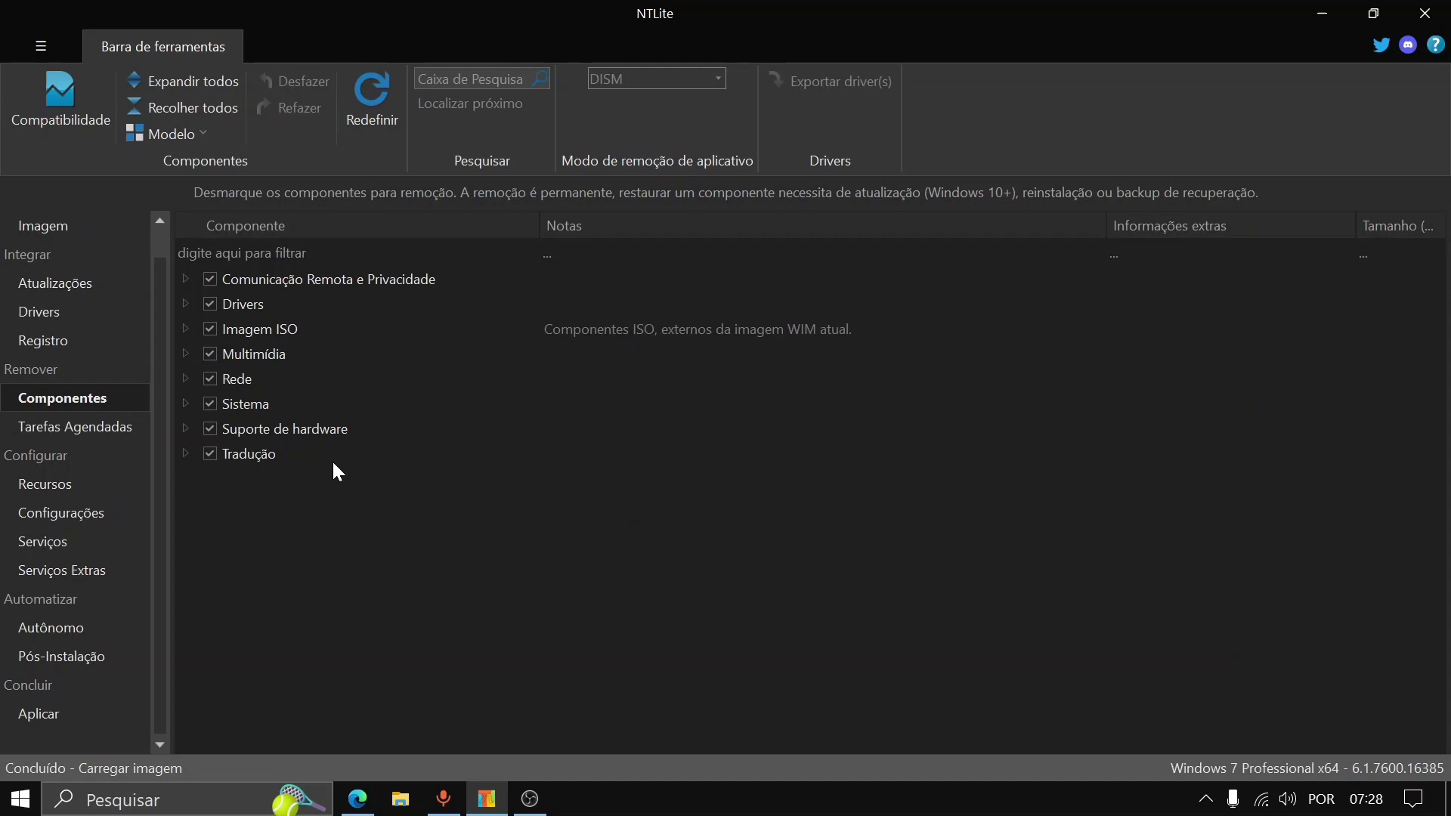
double_click(277, 281)
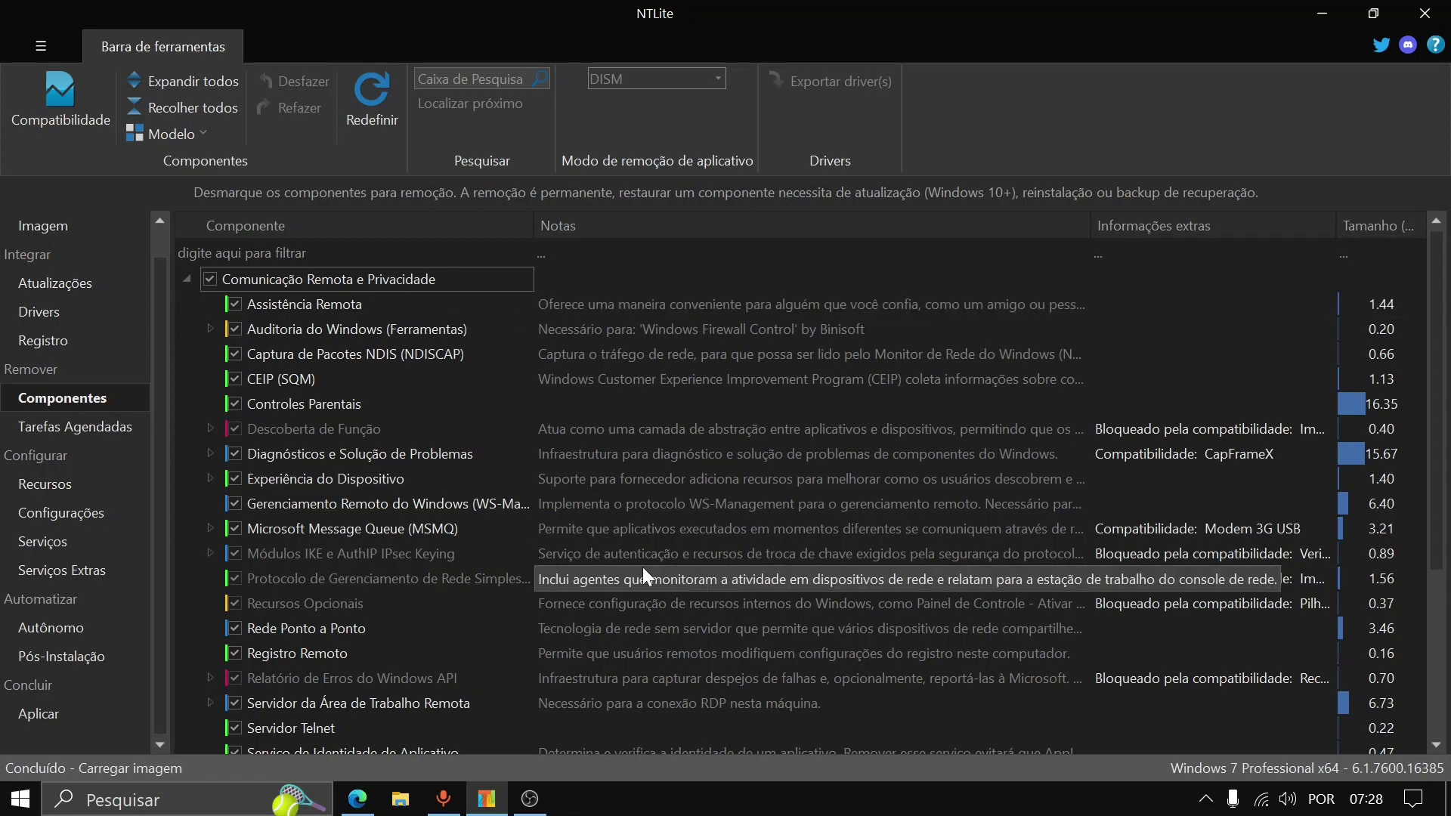
click(1441, 690)
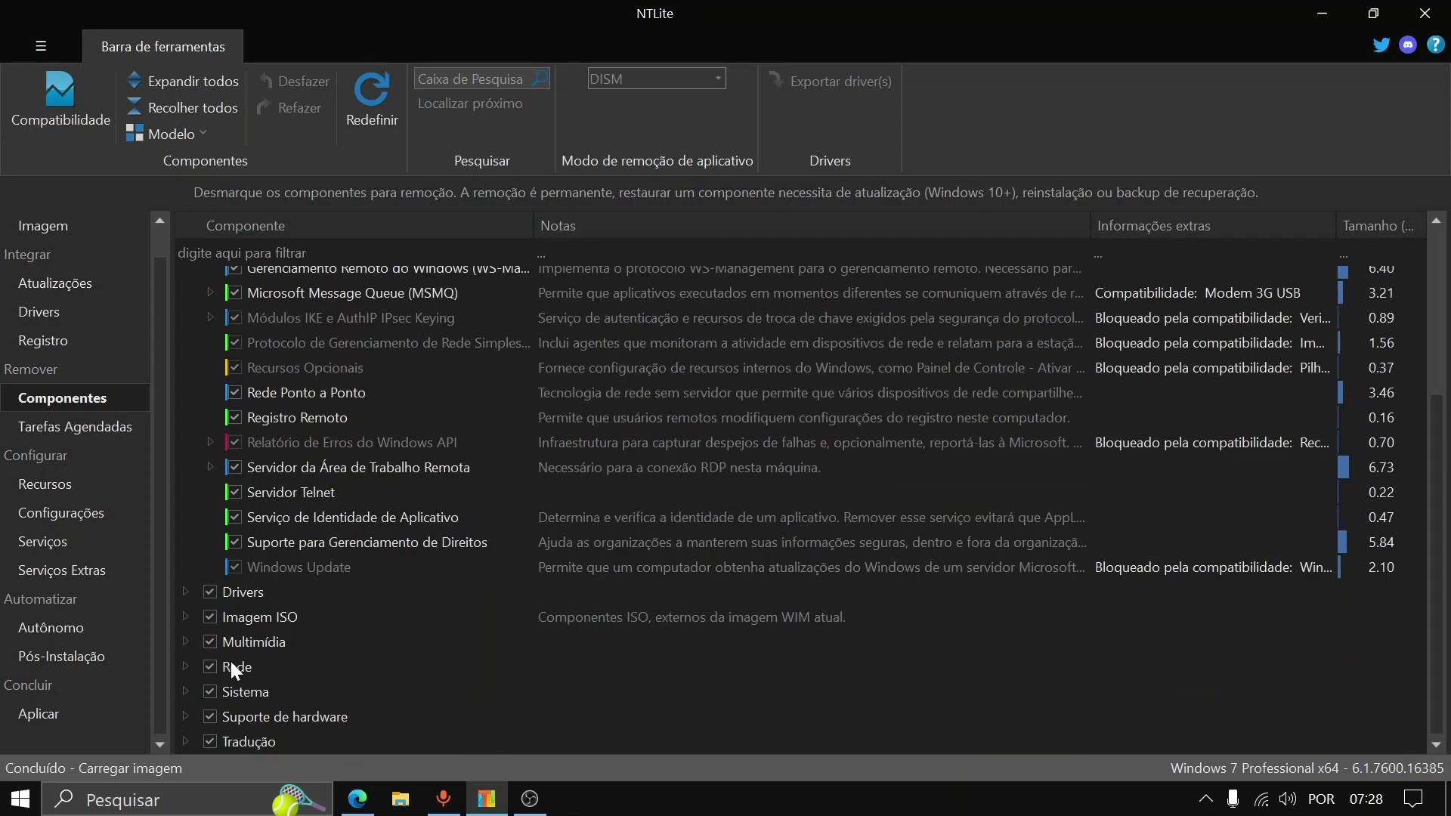
click(54, 431)
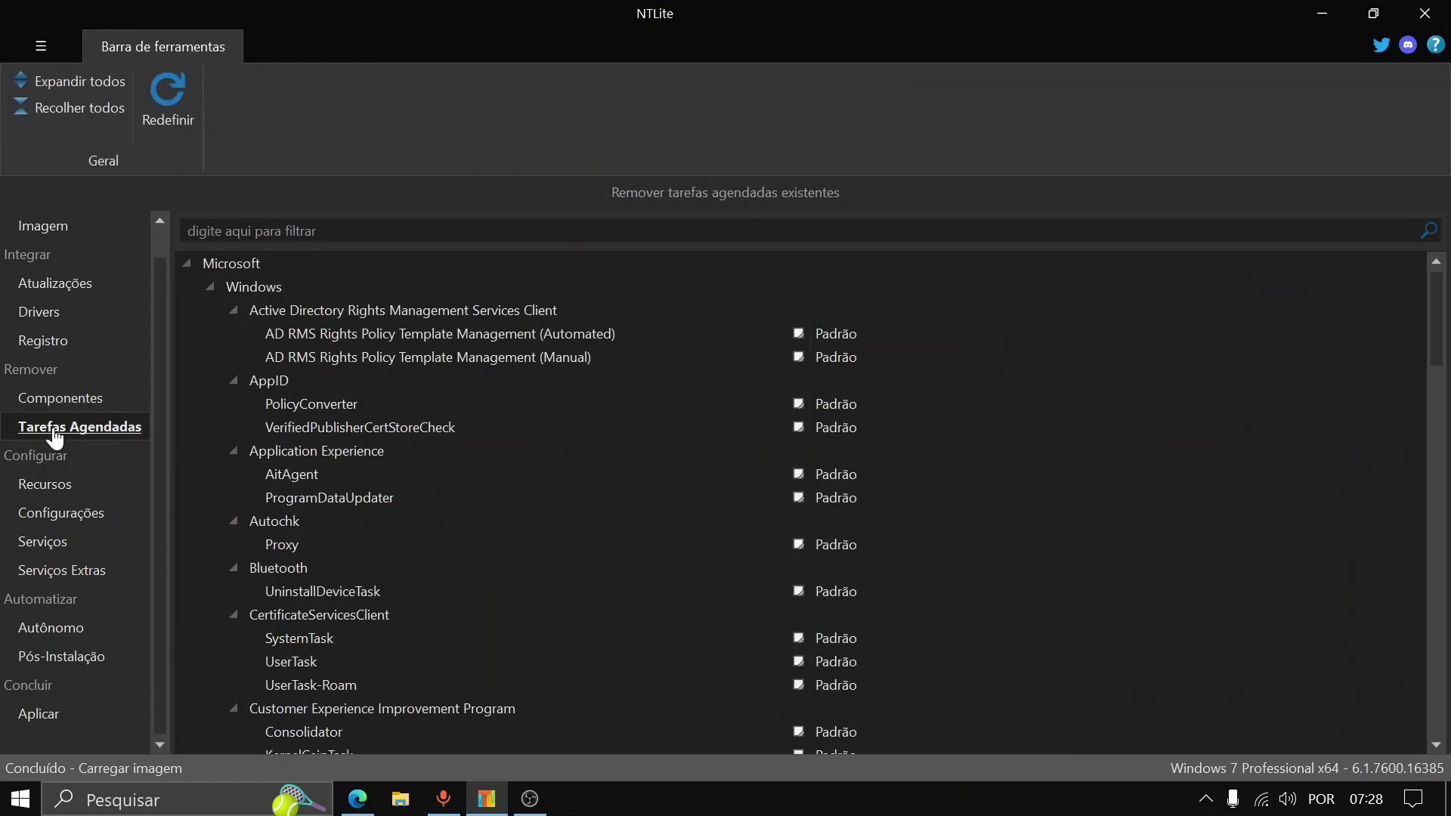
Review the image's configuration pages: features, Windows Defender and Sistema settings, services and extra services.
click(47, 485)
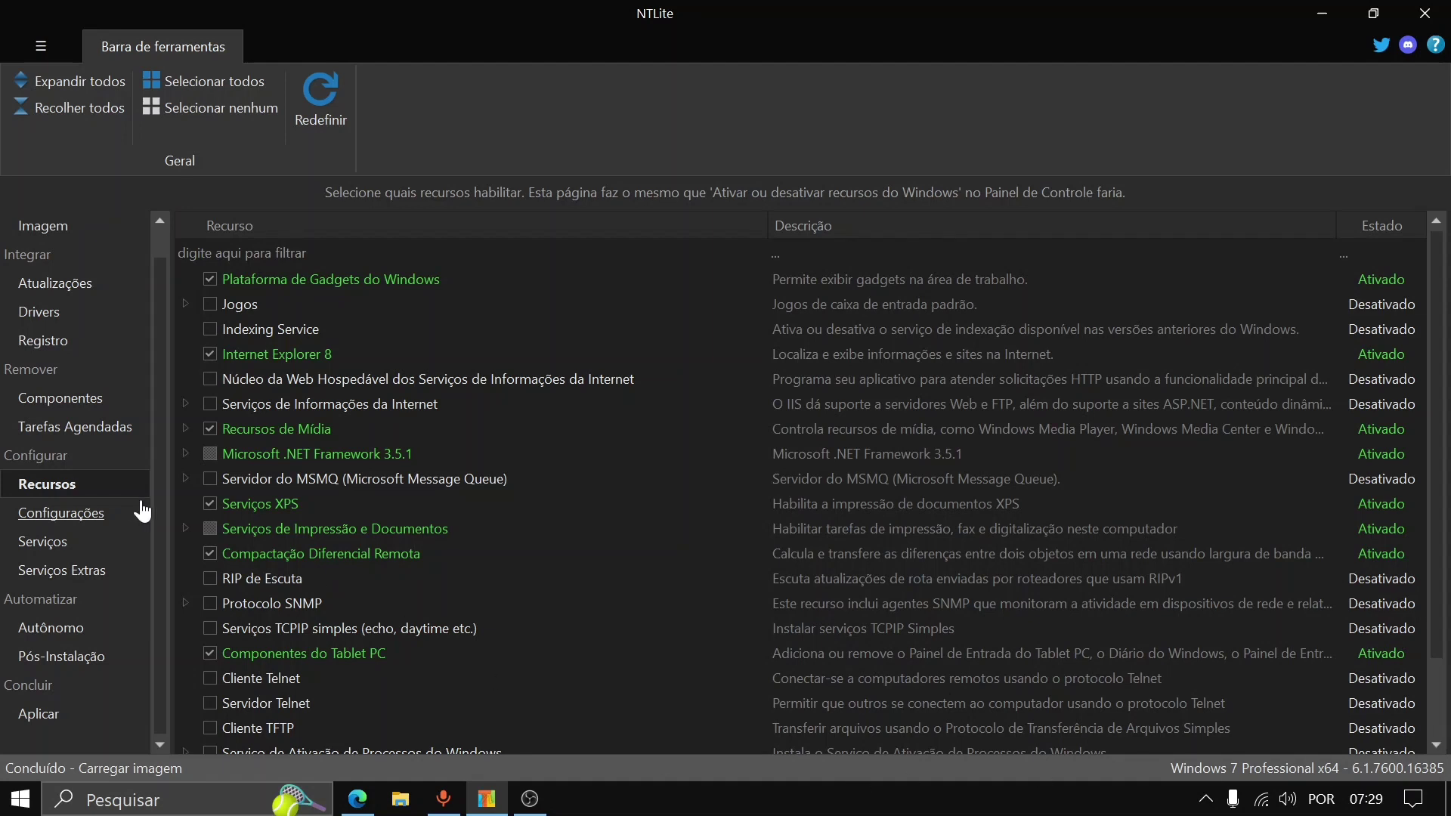
click(111, 520)
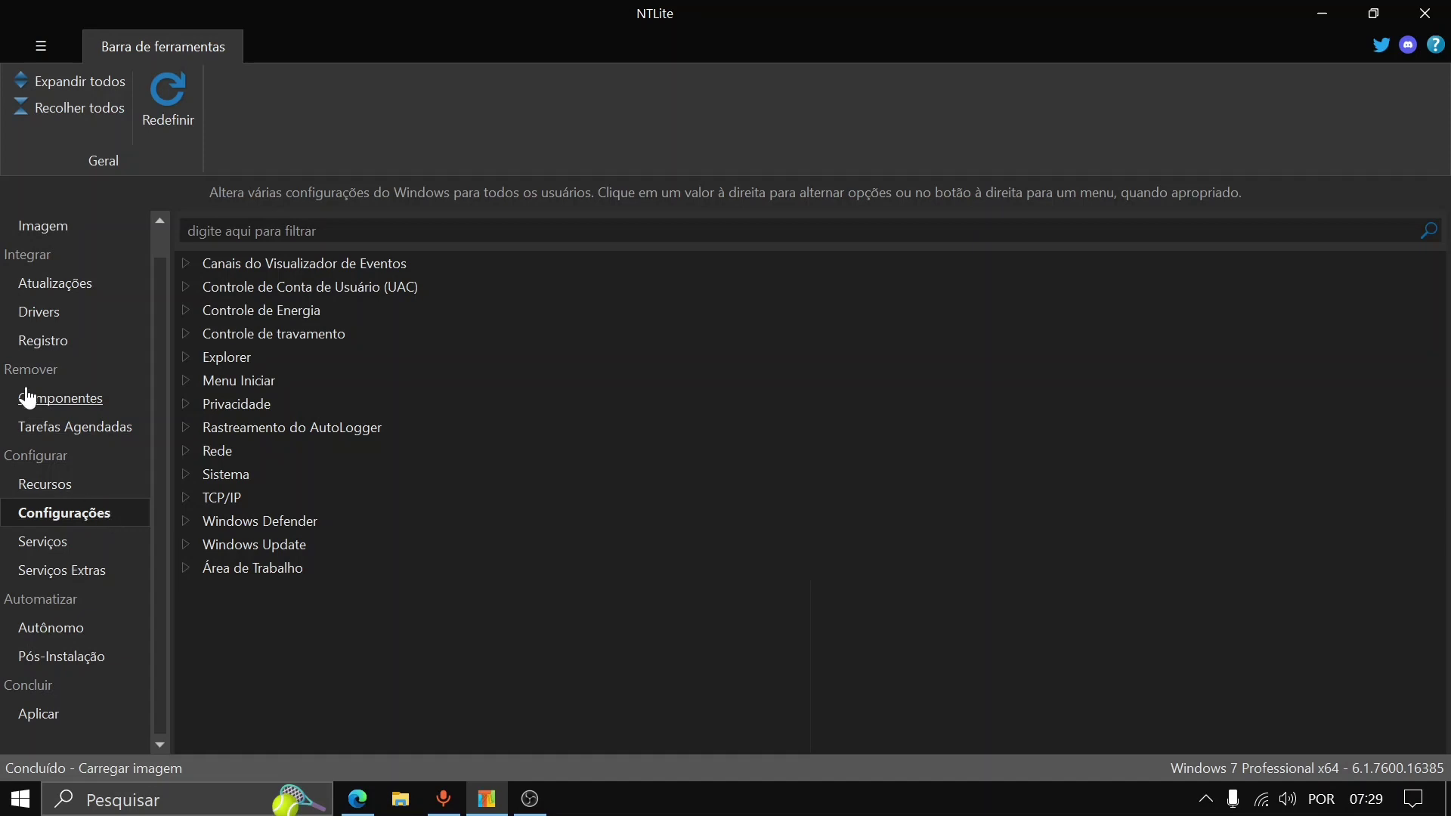
click(187, 521)
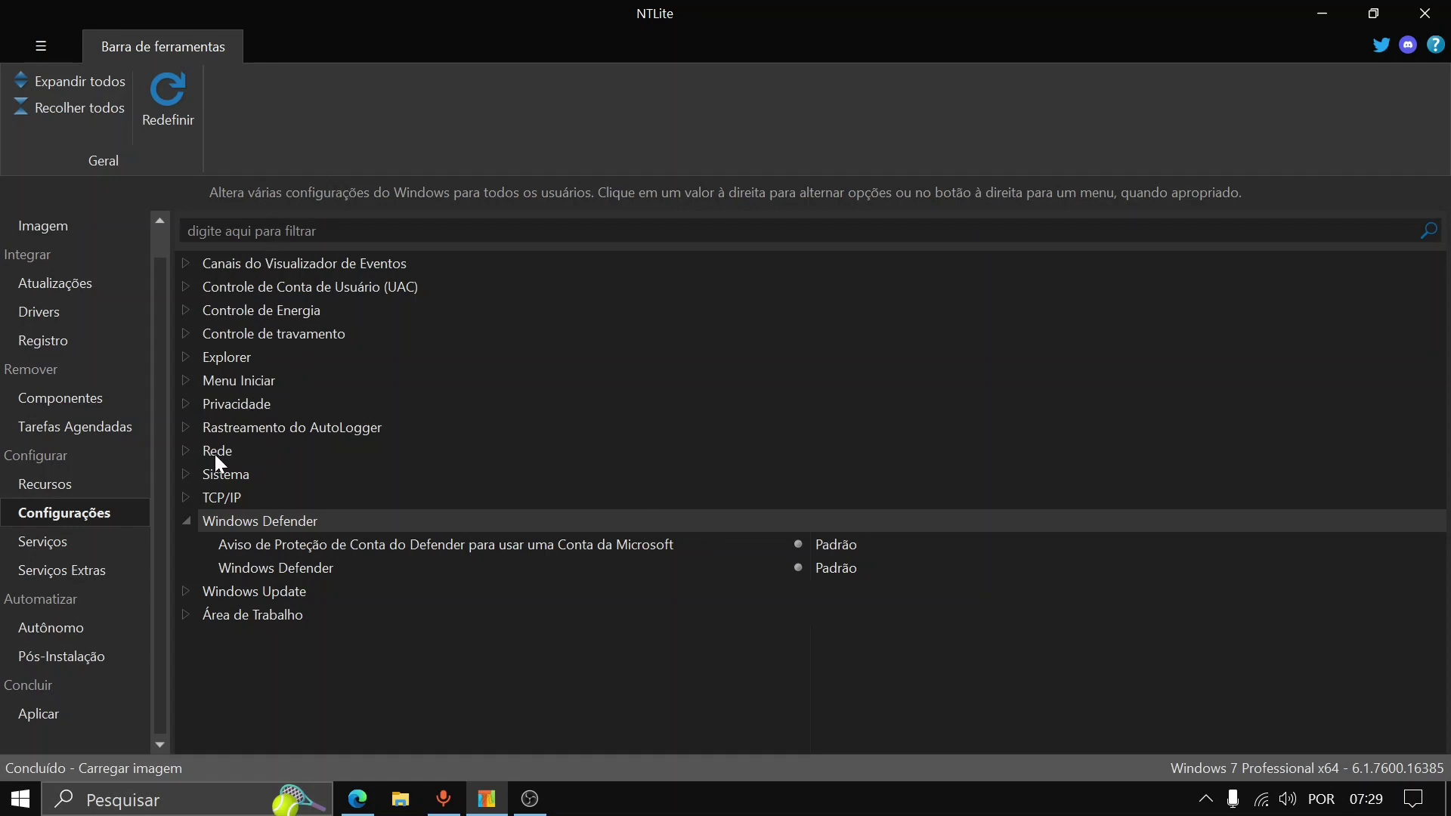
click(184, 483)
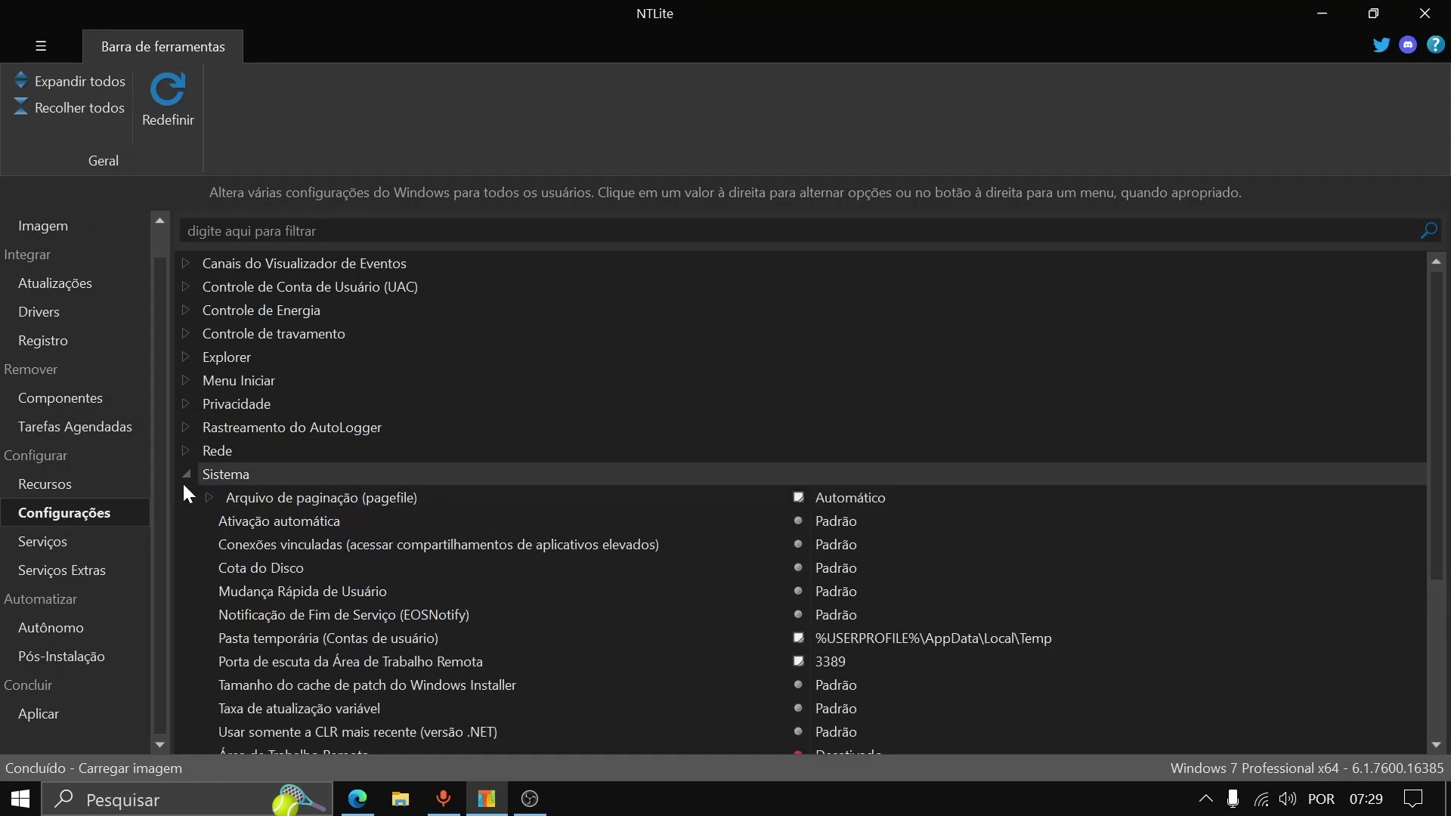
click(66, 548)
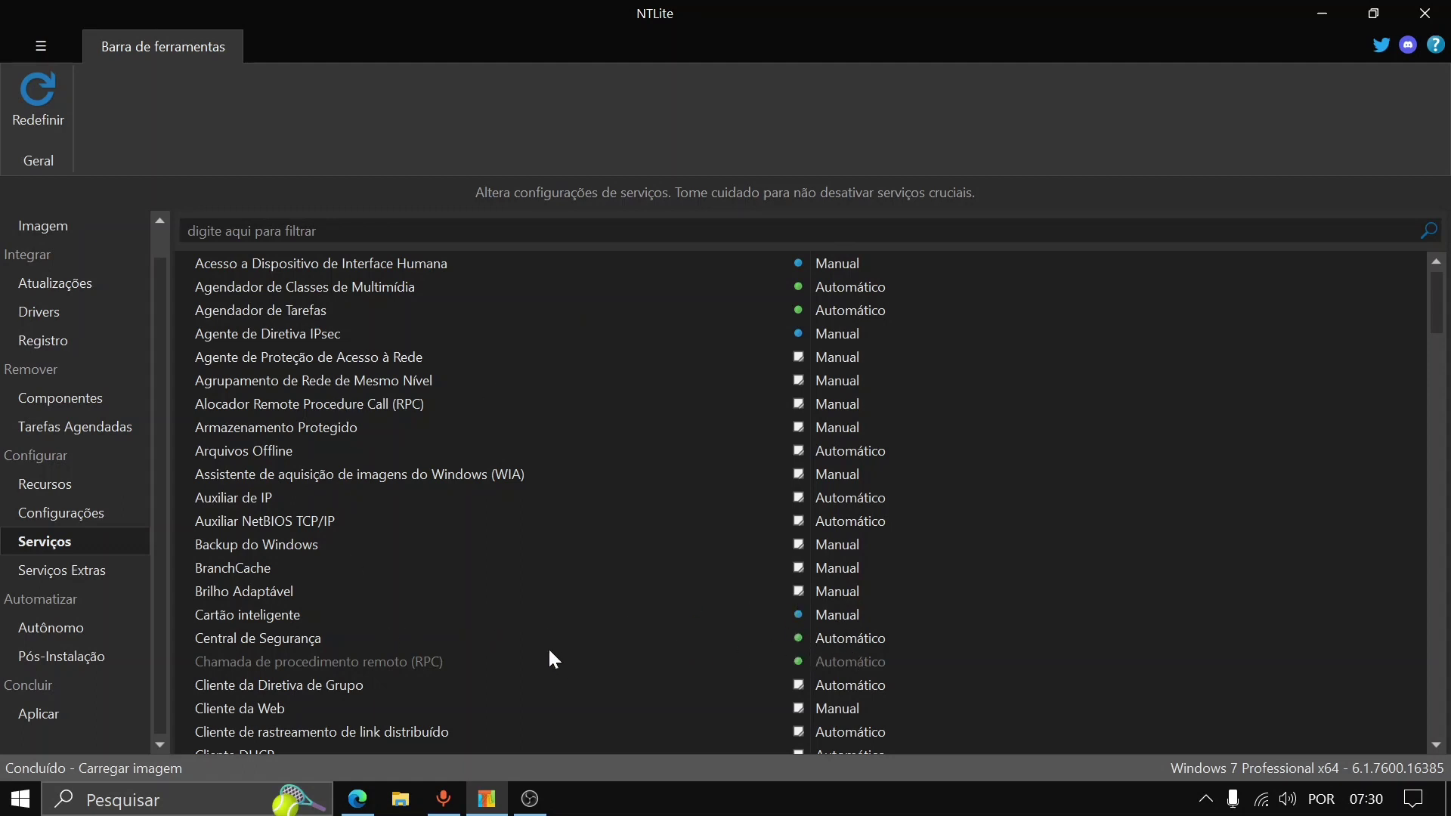
click(92, 581)
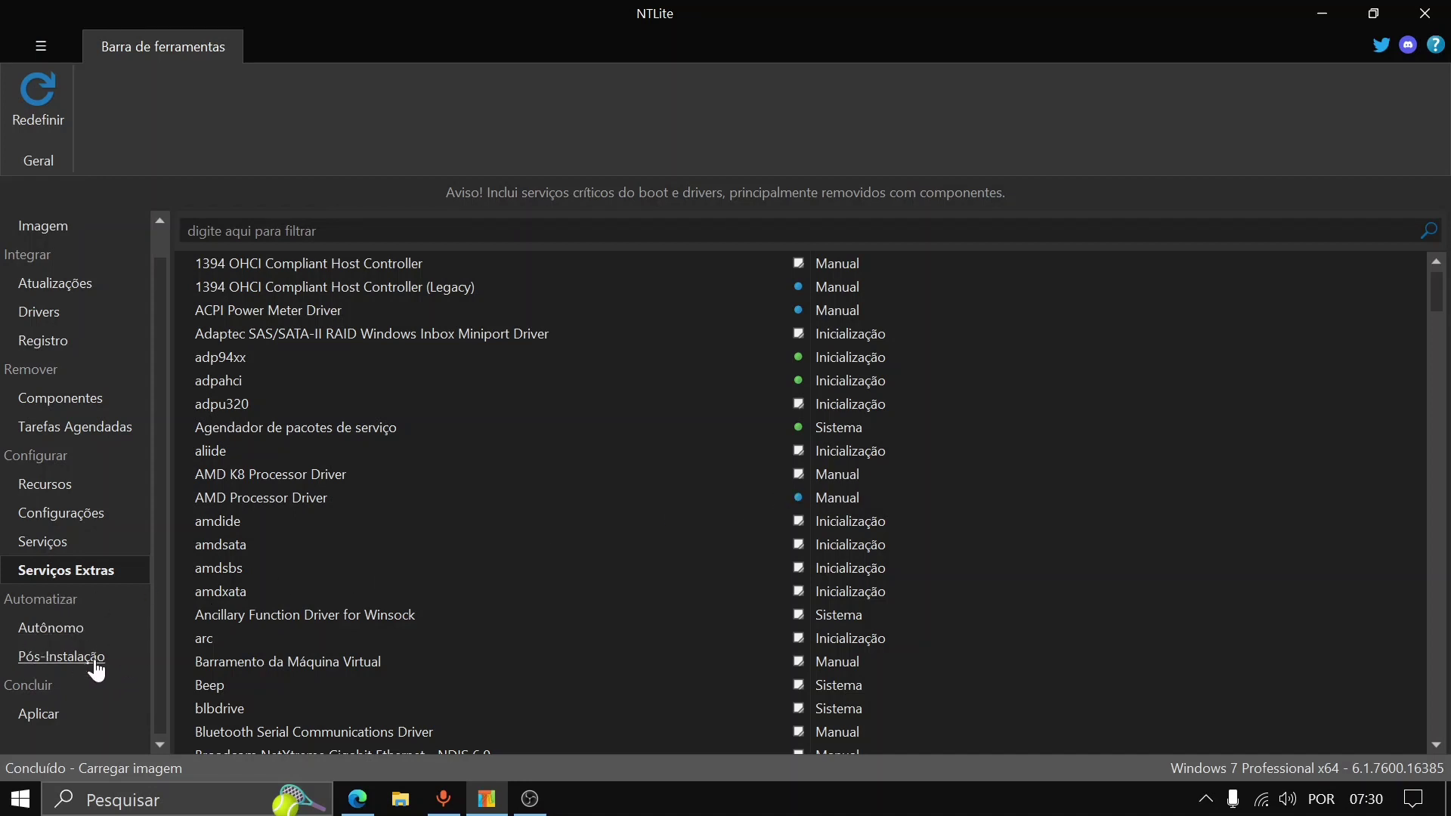
Enable ISO creation among the apply tasks and save the image as Windows 7 professional in the w7 todas folder.
click(57, 720)
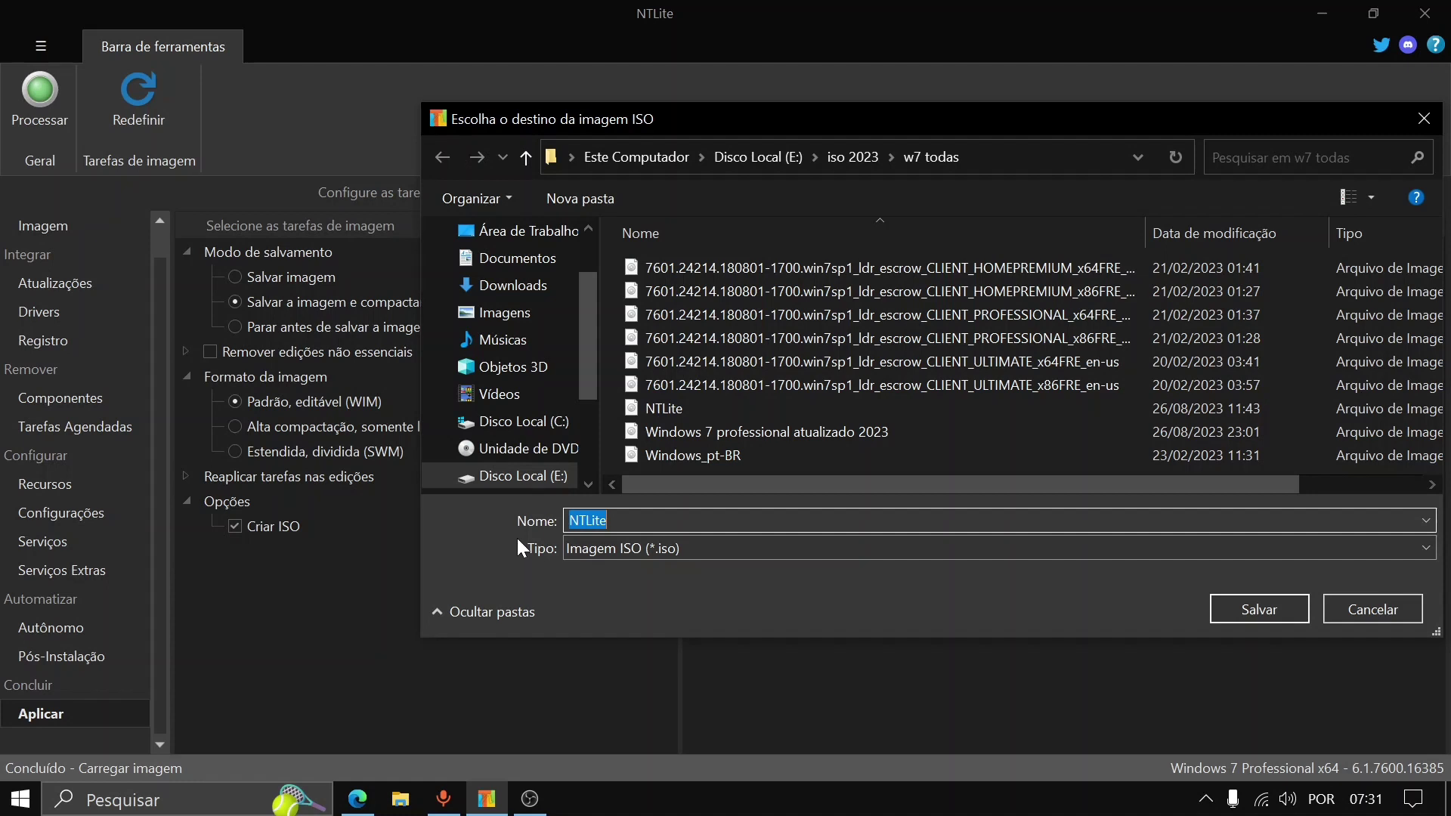
text(win)
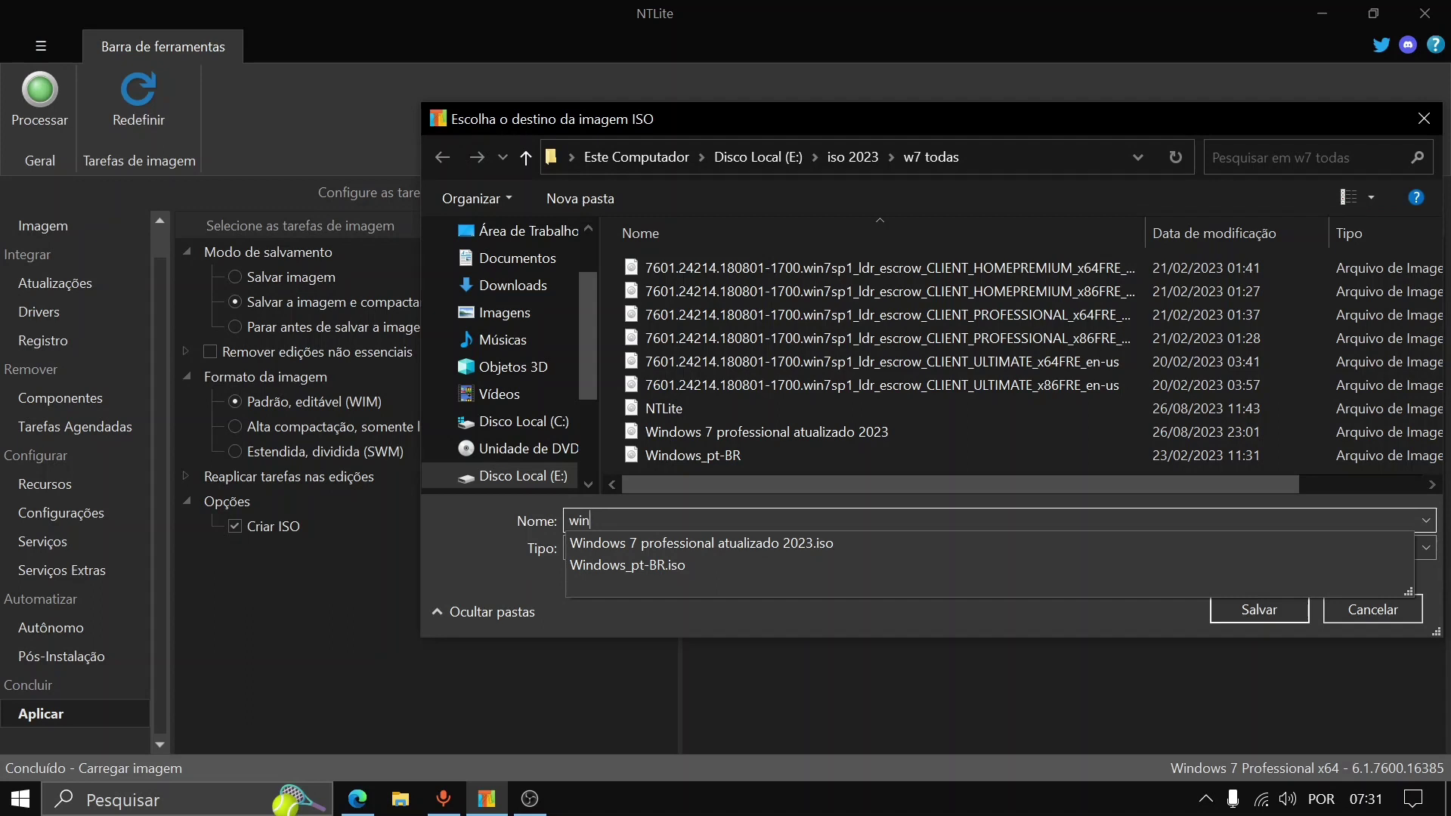
key(Down)
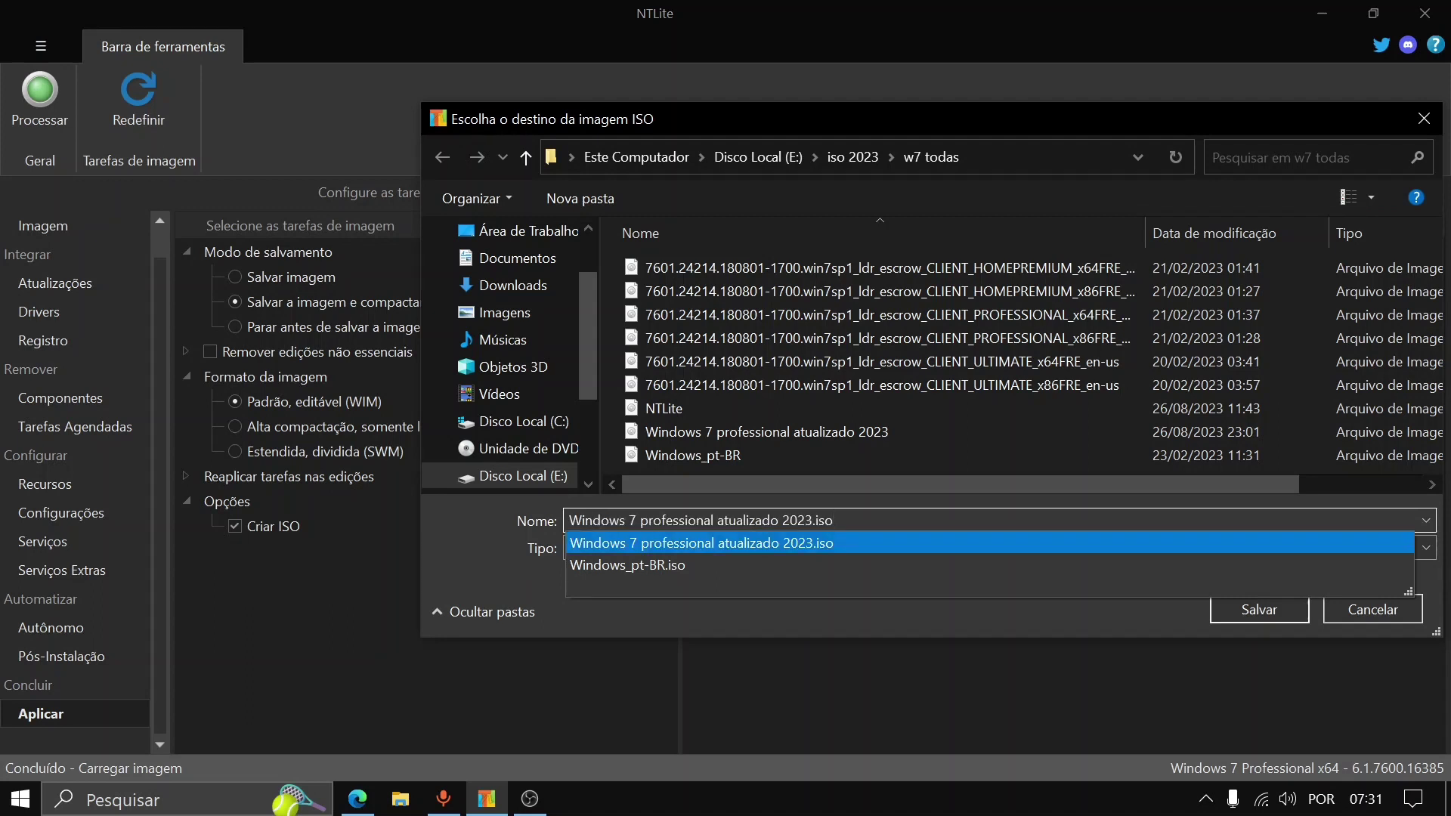
key(BackSpace)
key(BackSpace)
key(BackSpace)
key(BackSpace)
key(BackSpace)
key(BackSpace)
key(BackSpace)
key(BackSpace)
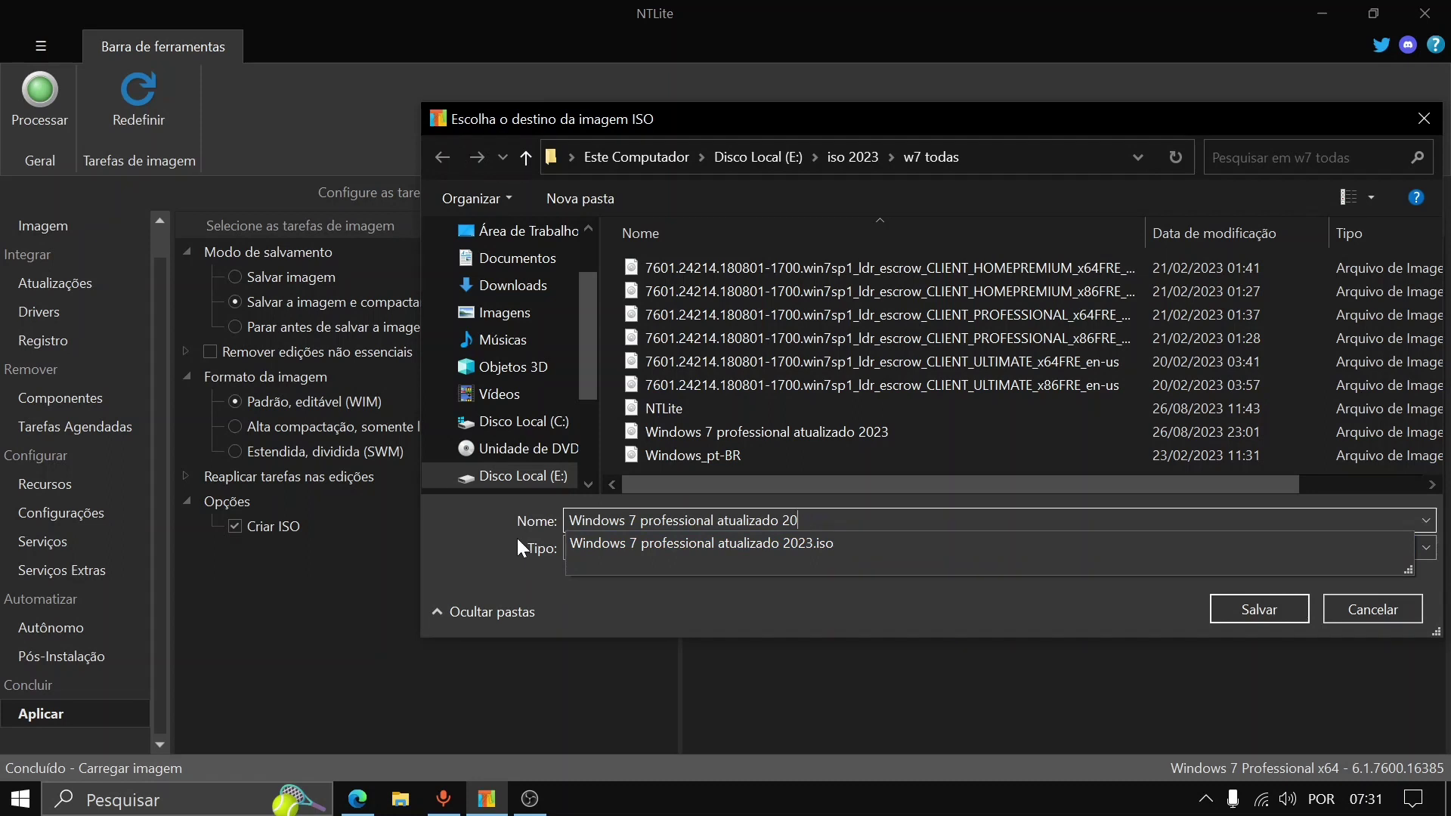
key(BackSpace)
key(BackSpace)
key(BackSpace)
key(BackSpace)
key(BackSpace)
key(BackSpace)
key(BackSpace)
key(BackSpace)
key(BackSpace)
key(BackSpace)
key(BackSpace)
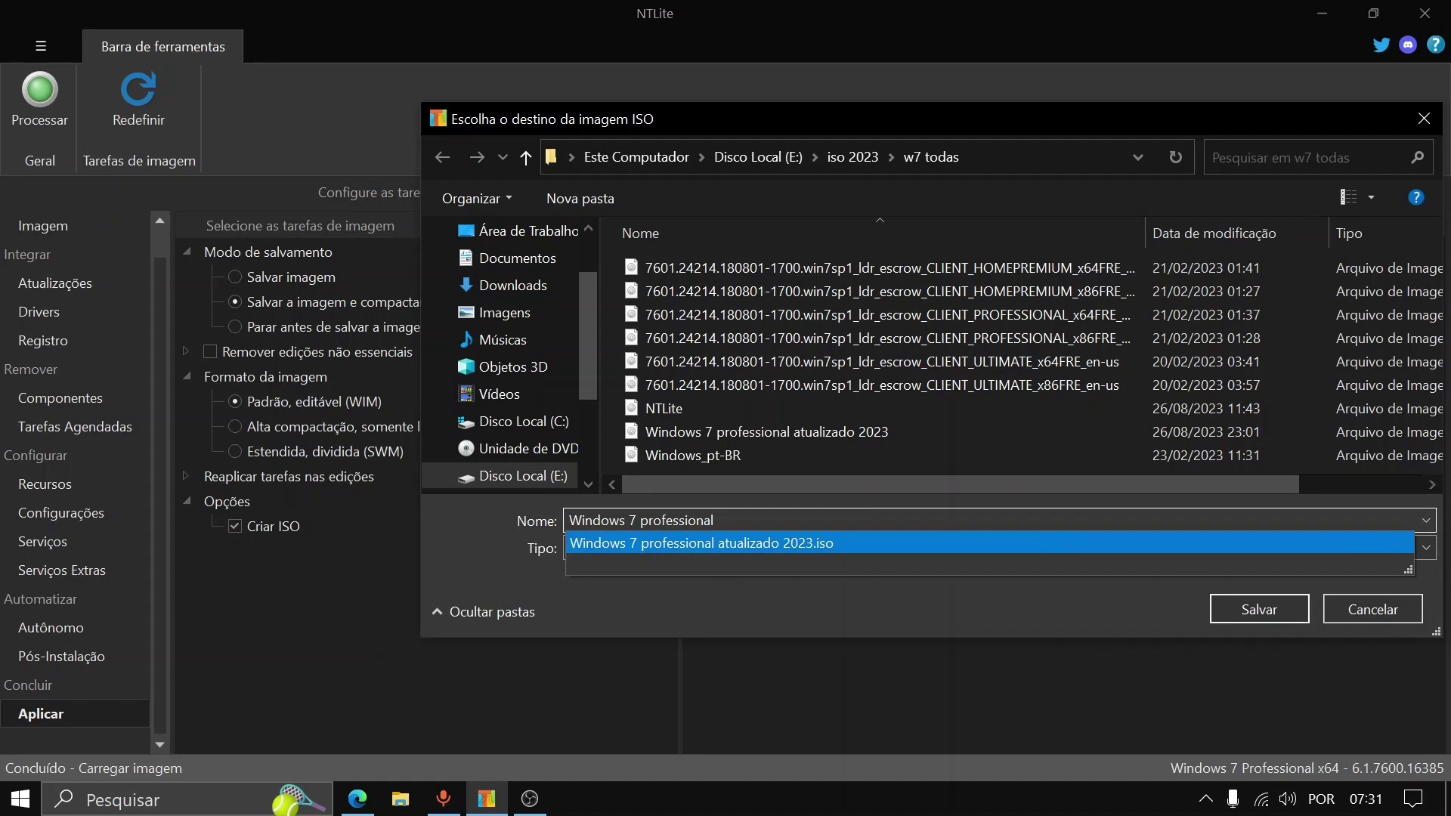
click(1283, 619)
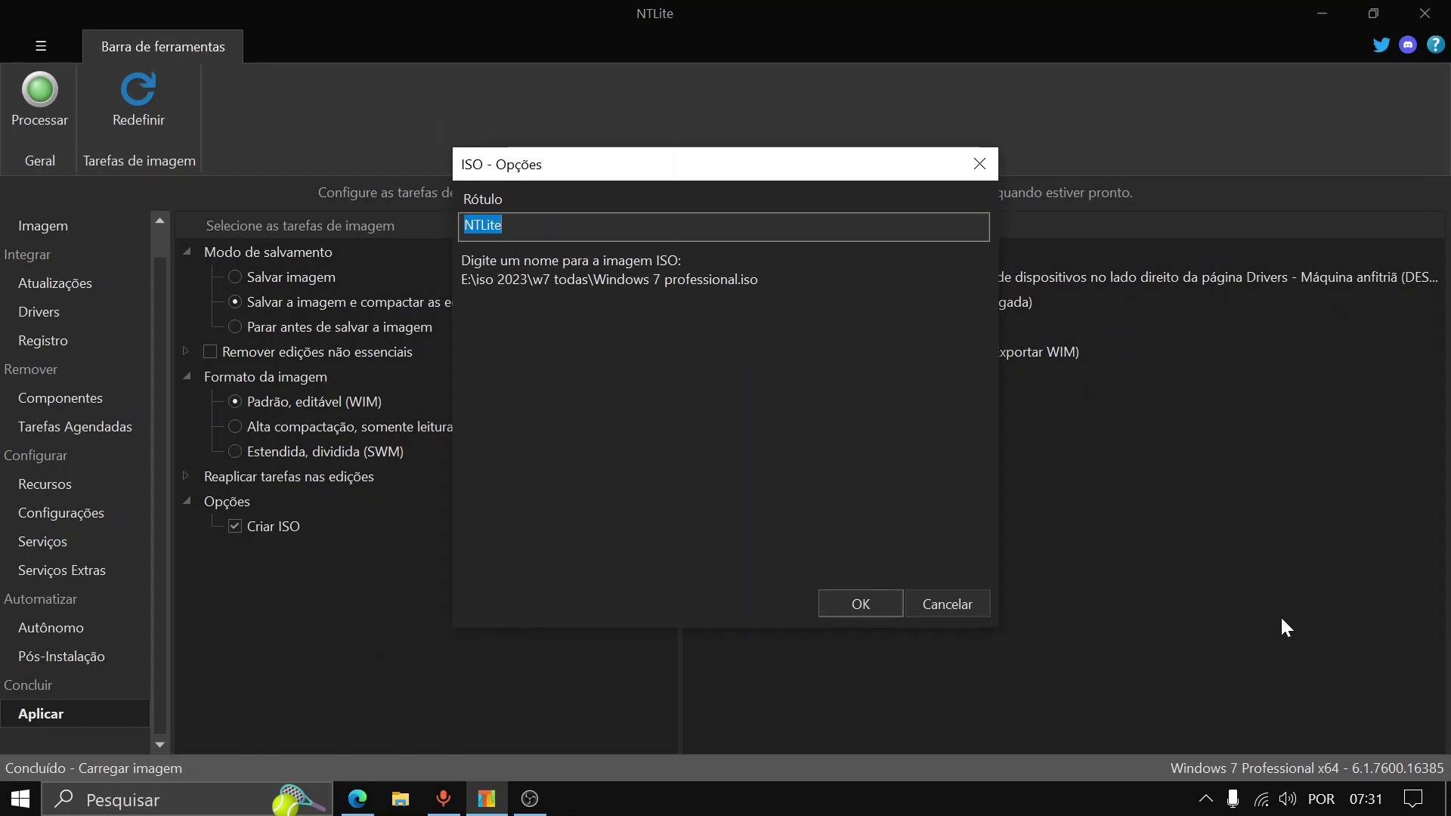
Label the ISO image "windows 7 pro" and accept the ISO options.
text(w)
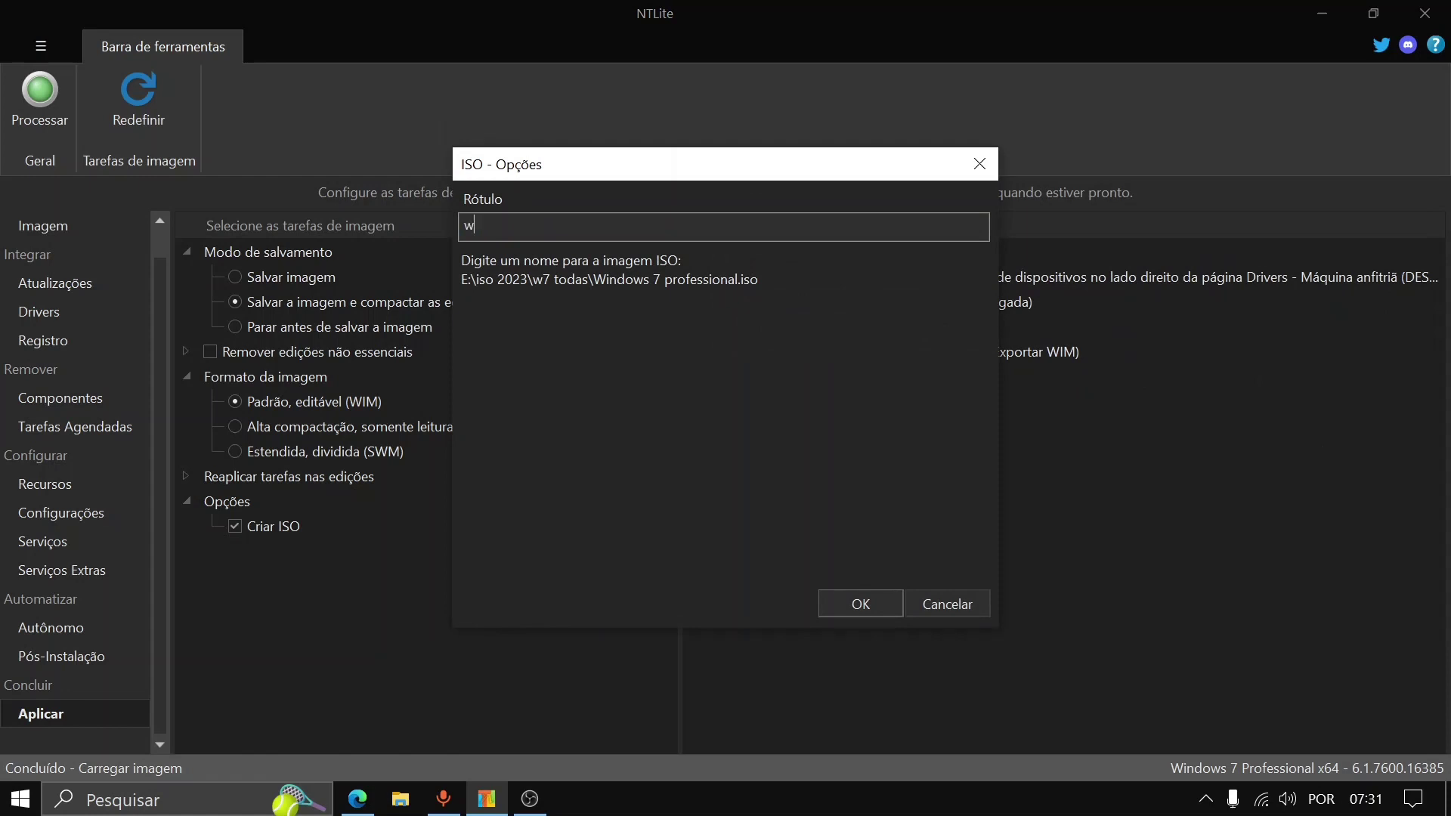
text(indows 77)
key(BackSpace)
text(pro)
click(849, 605)
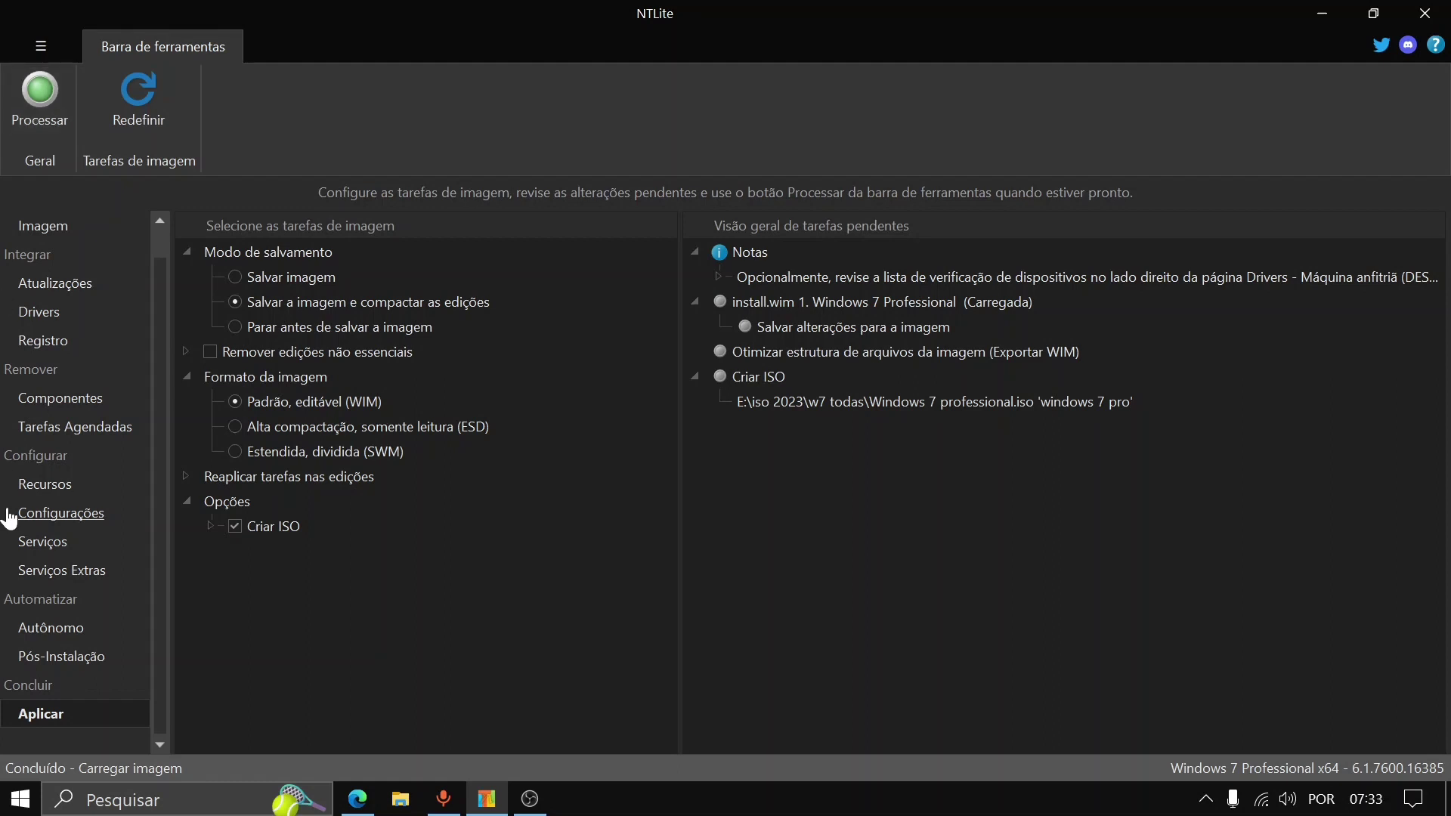
click(530, 799)
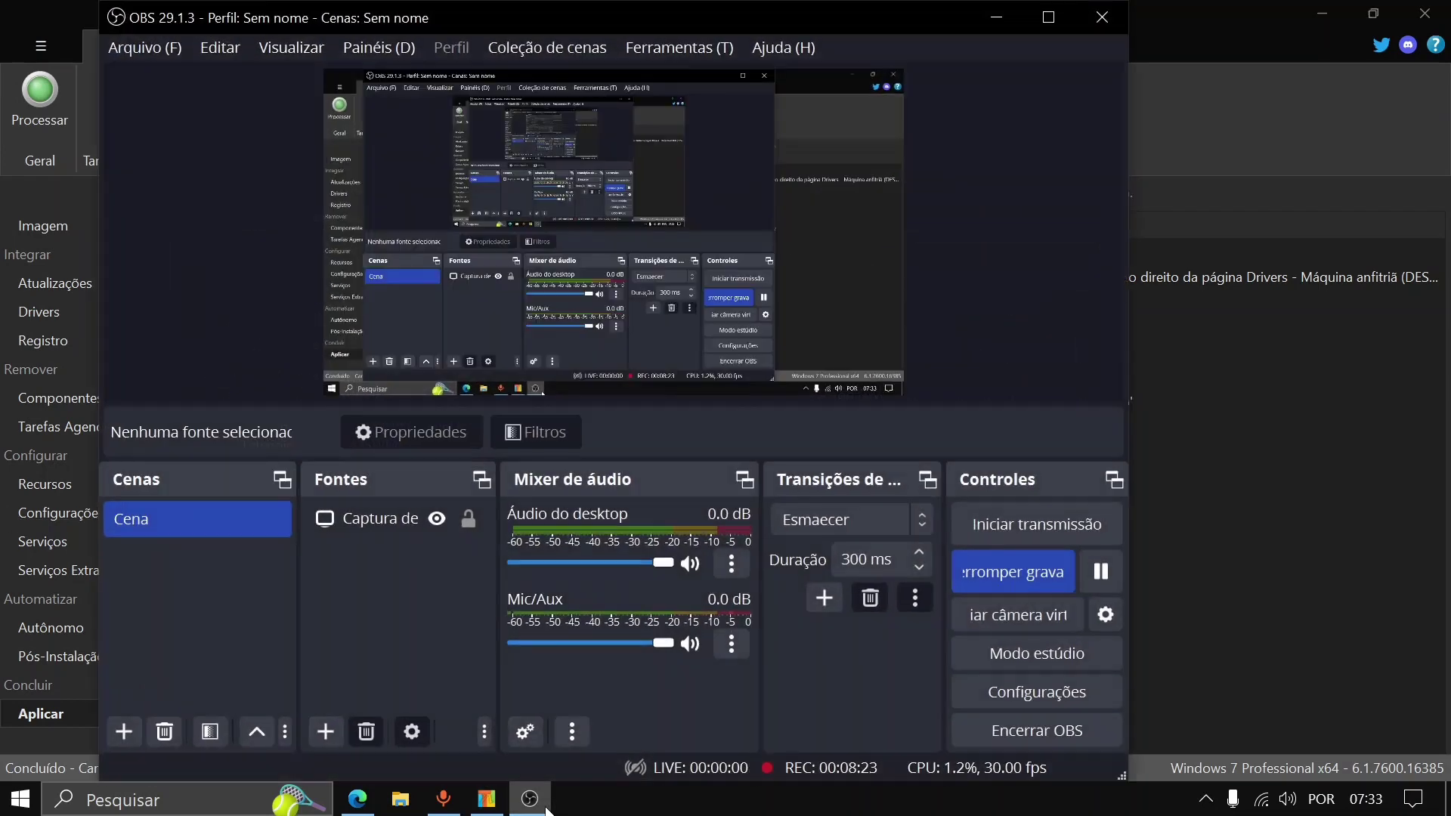